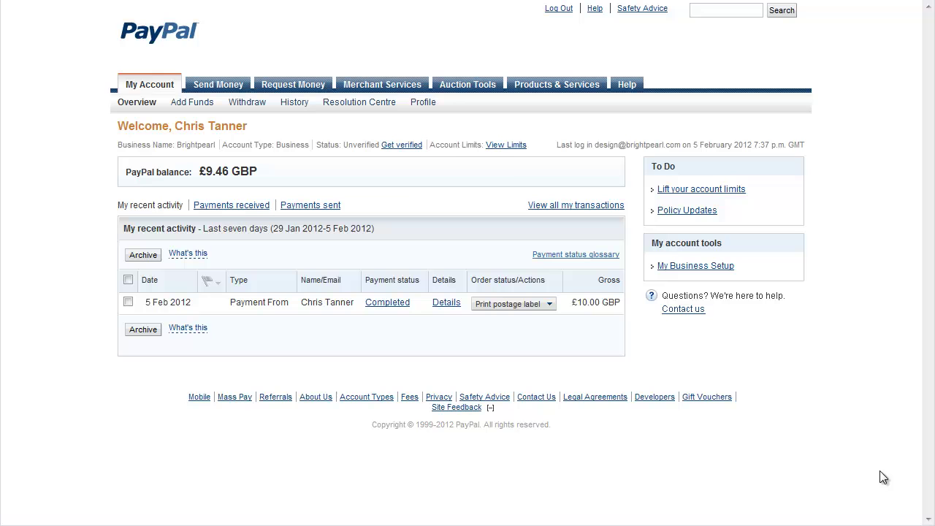
Open My Selling Preferences from the PayPal Profile menu
{"action": "mouse_move", "coordinate": [423, 103]}
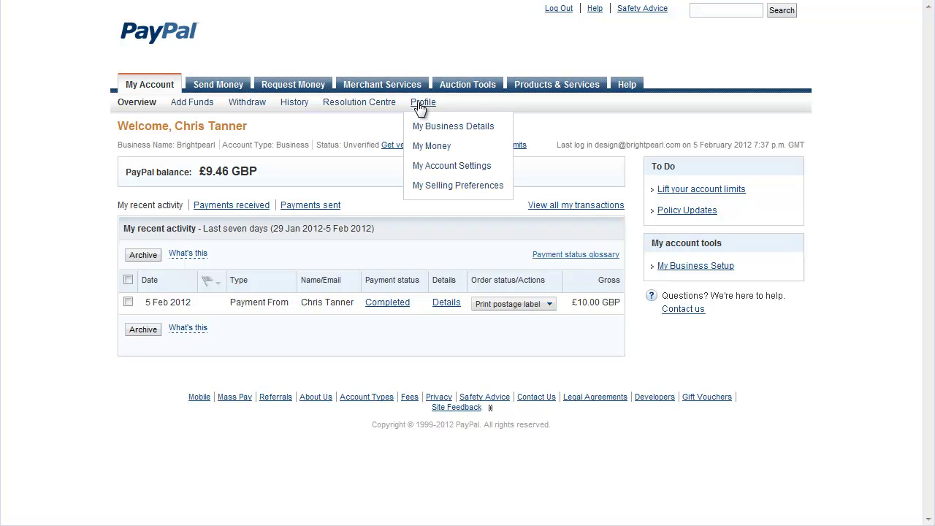
{"action": "left_click", "coordinate": [434, 189]}
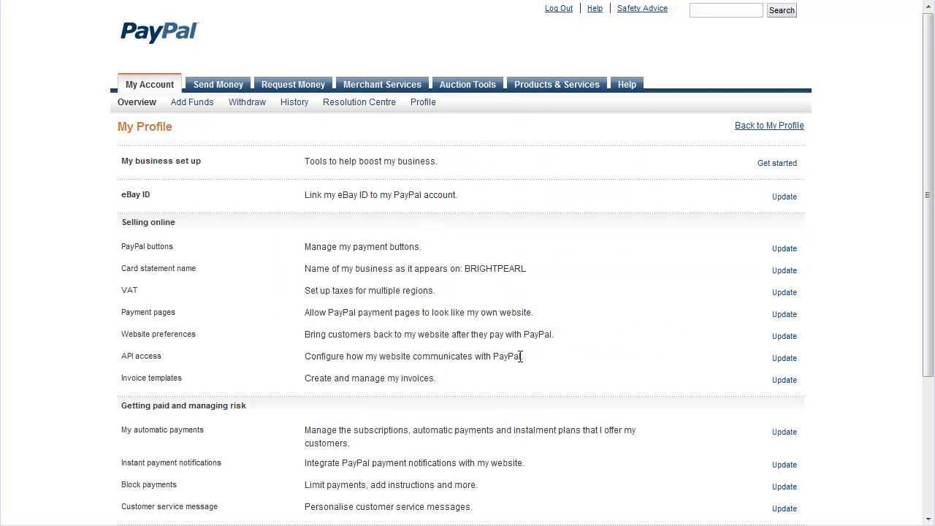
Bring up the PayPal API signature under API access and select the API Username value
{"action": "left_click", "coordinate": [785, 359]}
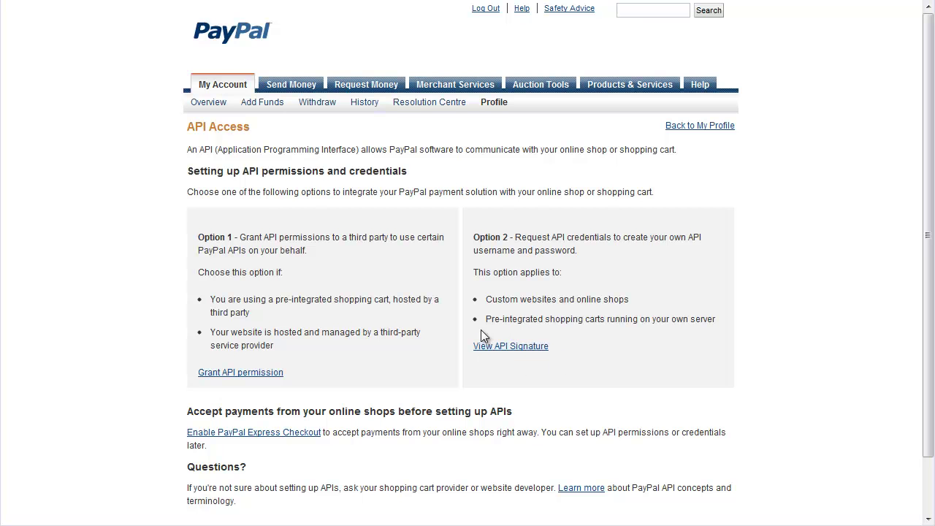
{"action": "left_click", "coordinate": [507, 346]}
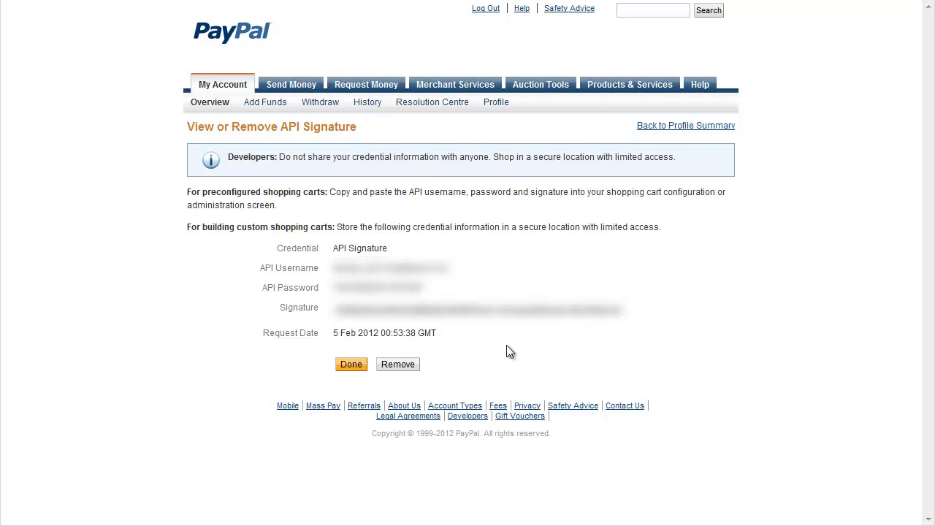
{"action": "double_click", "coordinate": [391, 267]}
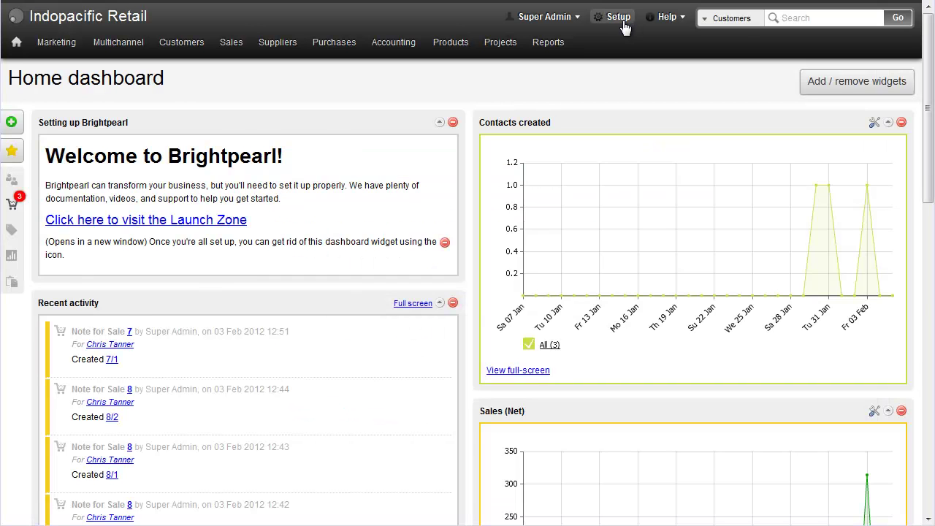
Go to the PayPal integration settings under Setup > Integrations
{"action": "left_click", "coordinate": [623, 24]}
{"action": "scroll", "coordinate": [141, 402], "scroll_direction": "down", "scroll_amount": 3}
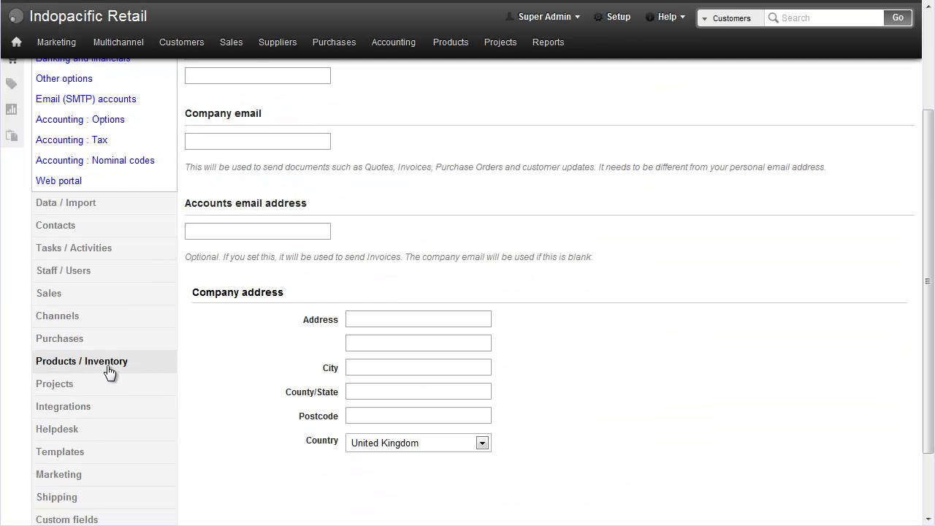
{"action": "left_click", "coordinate": [94, 406]}
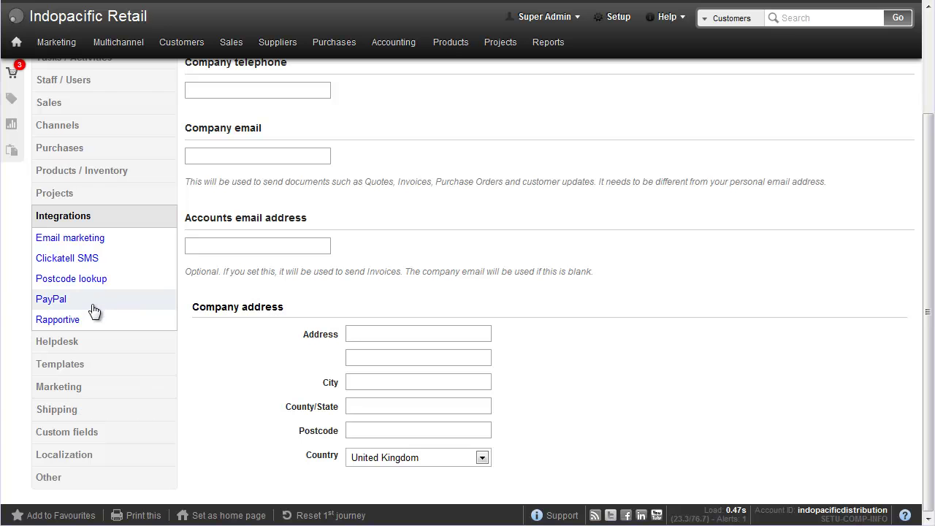
{"action": "left_click", "coordinate": [94, 301]}
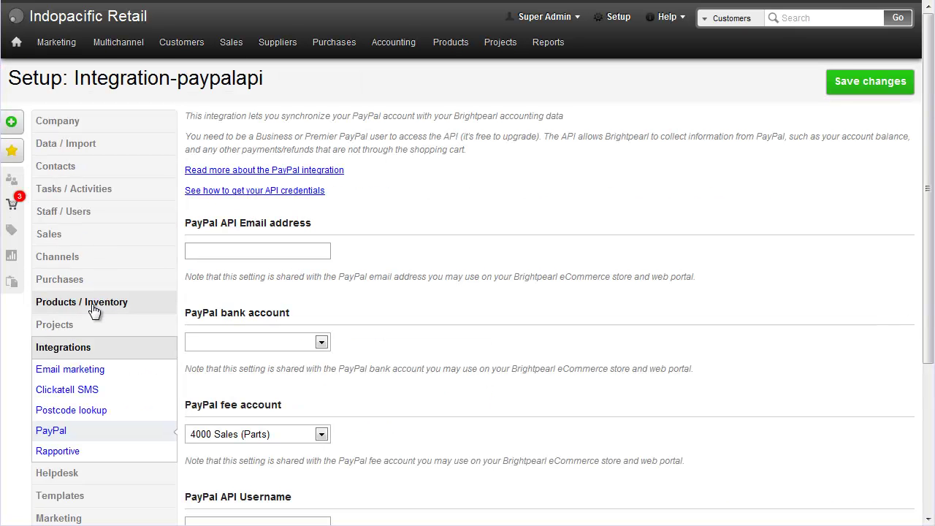
Enter the PayPal API e-mail, choose 1240 Paypal Account and 7600 Bank Charges, and save
{"action": "left_click", "coordinate": [221, 251]}
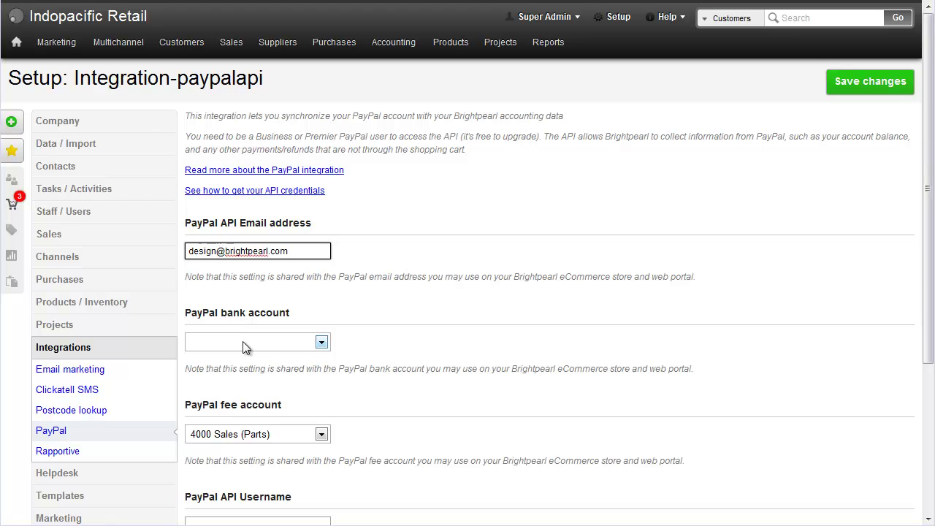
{"action": "left_click", "coordinate": [243, 343]}
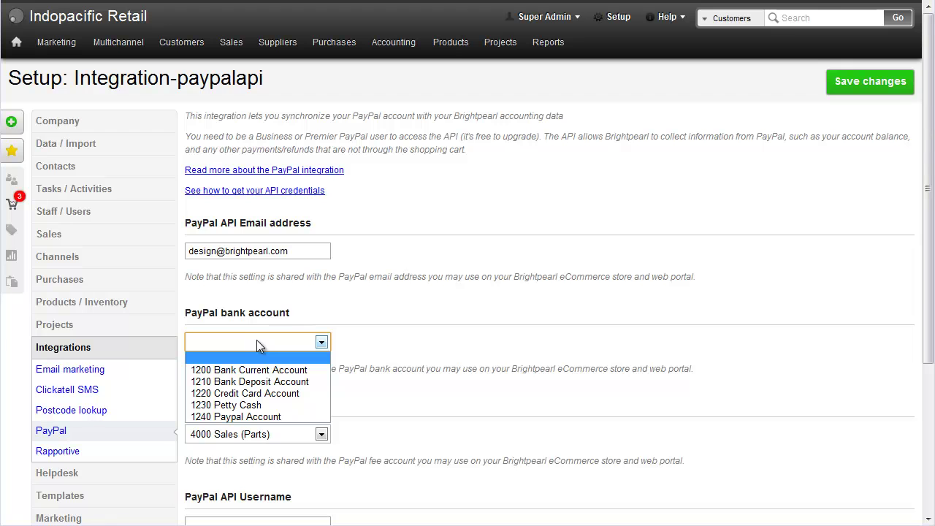
{"action": "left_click", "coordinate": [239, 416]}
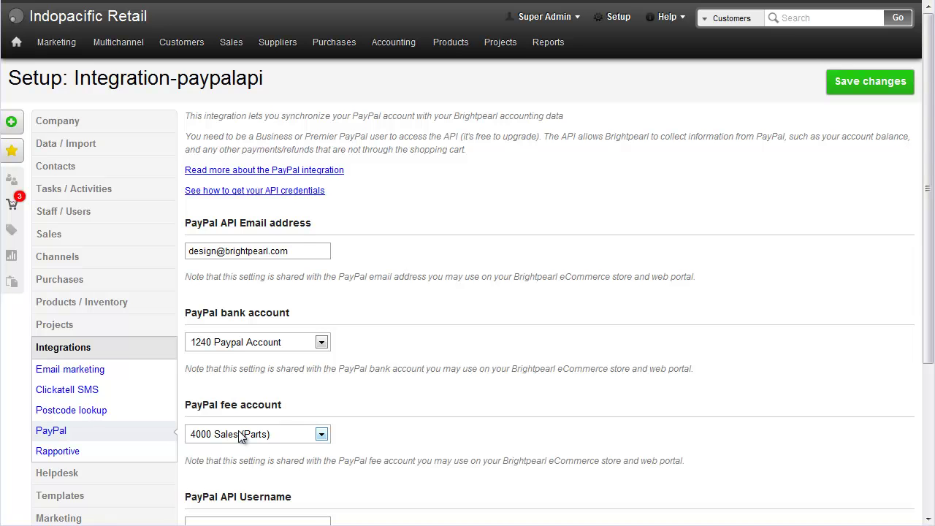
{"action": "left_click", "coordinate": [240, 436]}
{"action": "left_click_drag", "start_coordinate": [366, 296], "coordinate": [364, 413]}
{"action": "left_click", "coordinate": [268, 328]}
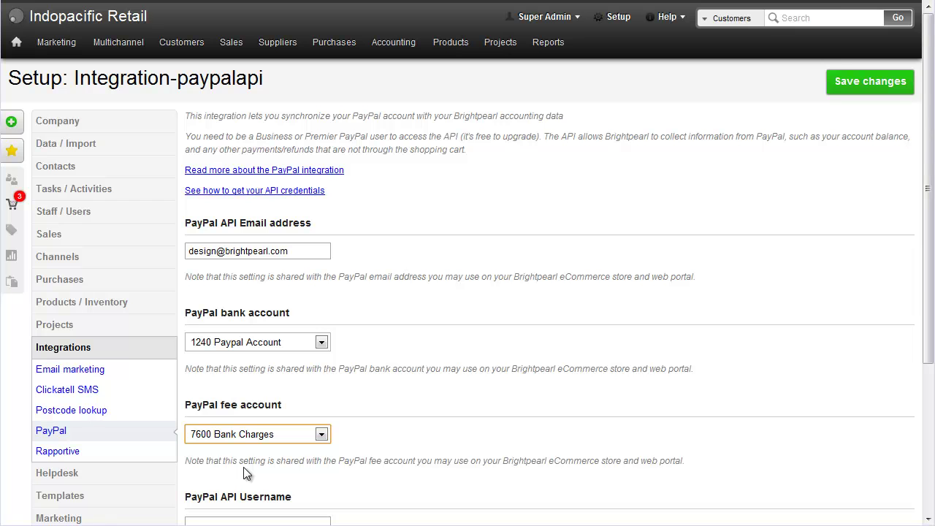
{"action": "left_click", "coordinate": [874, 89]}
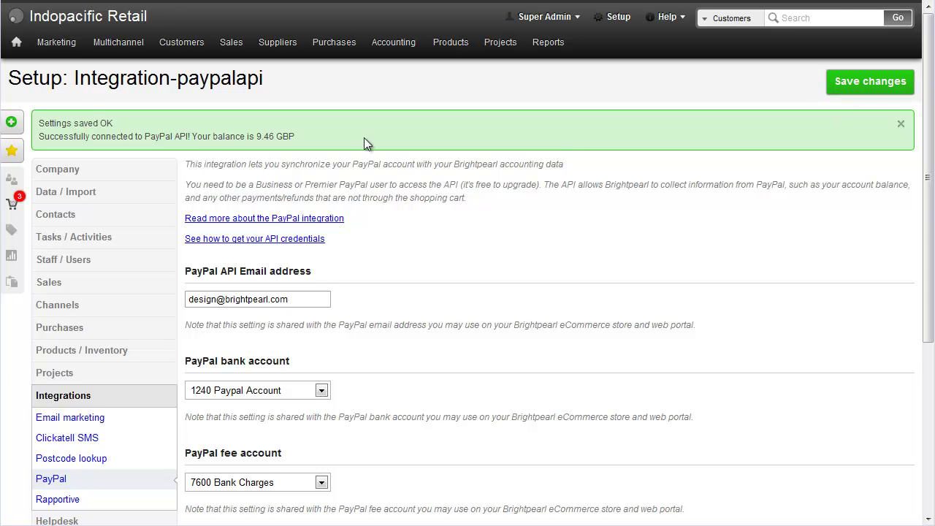
Highlight the 9.46 GBP balance, then list bank accounts down to 1240 Paypal Account
{"action": "left_click_drag", "start_coordinate": [249, 137], "coordinate": [306, 137]}
{"action": "mouse_move", "coordinate": [393, 44]}
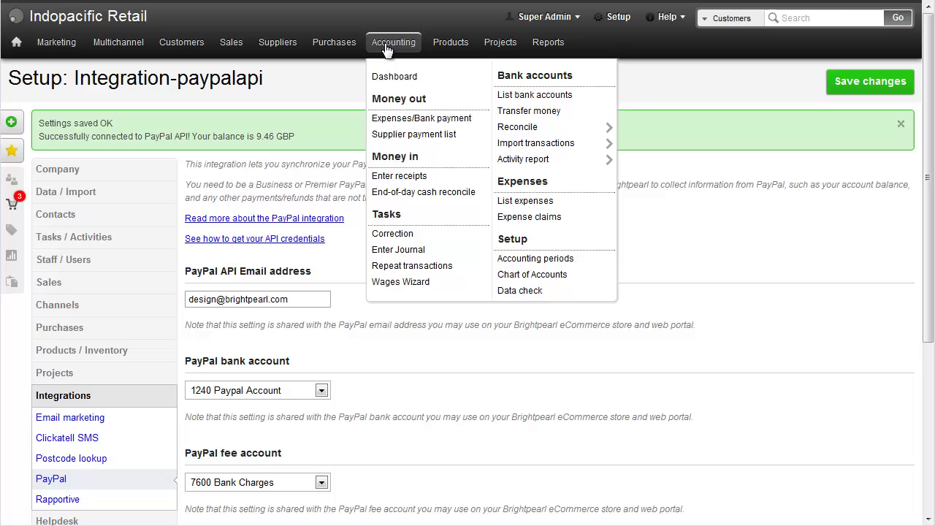
{"action": "left_click", "coordinate": [504, 95]}
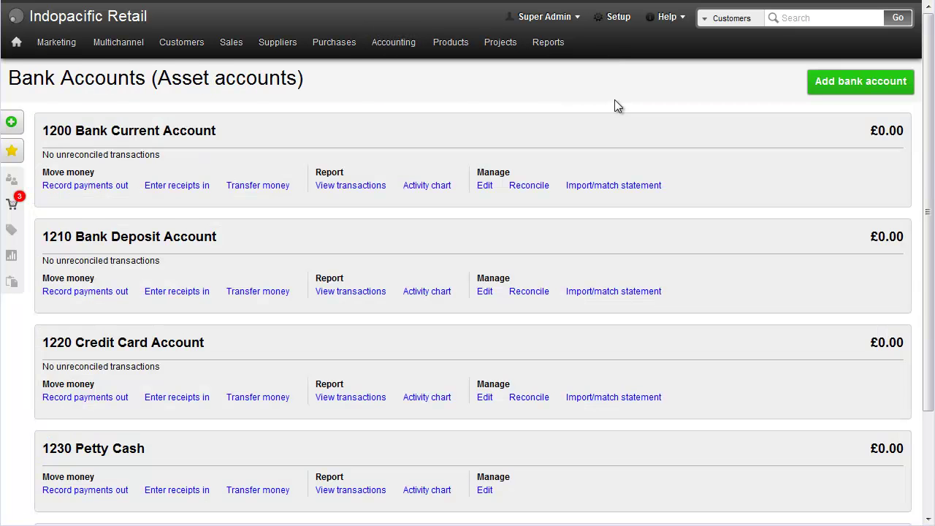
{"action": "scroll", "coordinate": [614, 102], "scroll_direction": "down", "scroll_amount": 3}
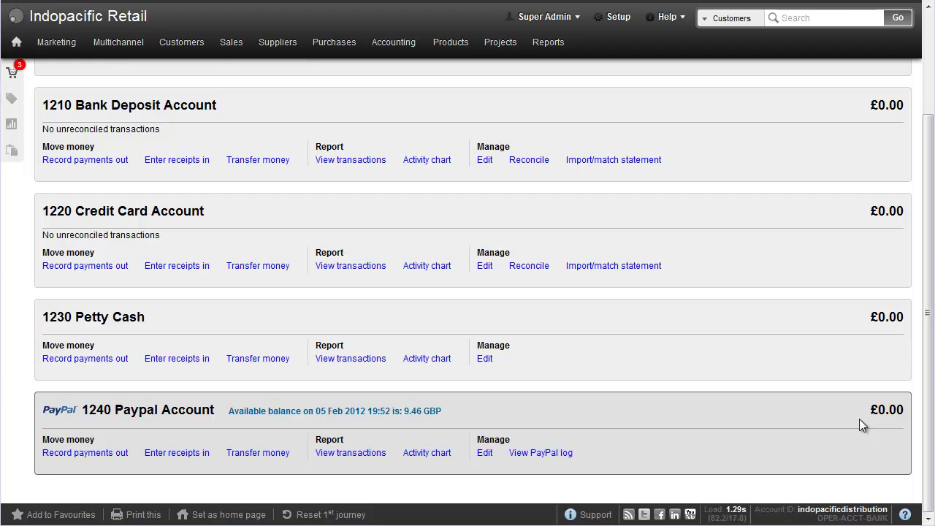
Synchronise the 1240 Paypal Account's PayPal log to bring in the 10.00 payment and 0.54 fee
{"action": "left_click", "coordinate": [542, 454]}
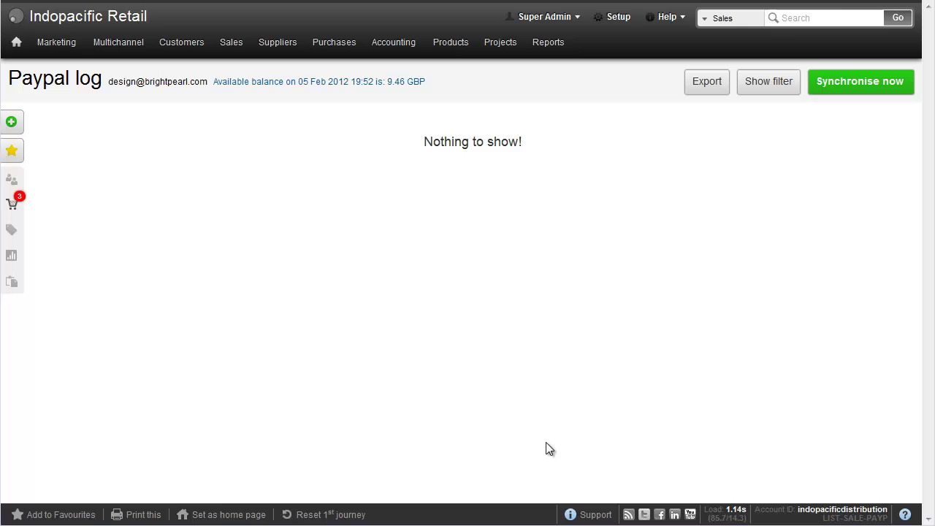
{"action": "left_click", "coordinate": [840, 93]}
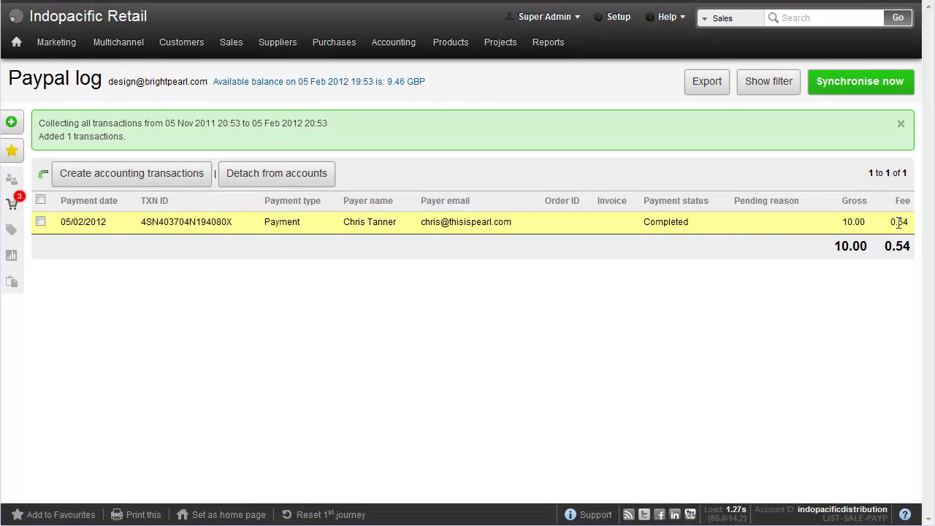
Create a £10.00 receipt to 4010 Sales (Service) at T20 VAT plus the £0.54 fee transfer
{"action": "left_click", "coordinate": [41, 221]}
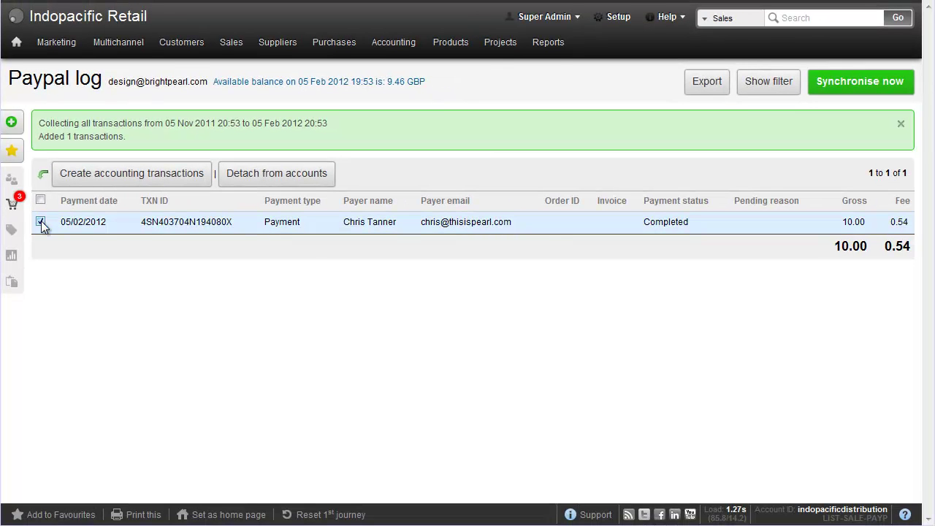
{"action": "left_click", "coordinate": [125, 183]}
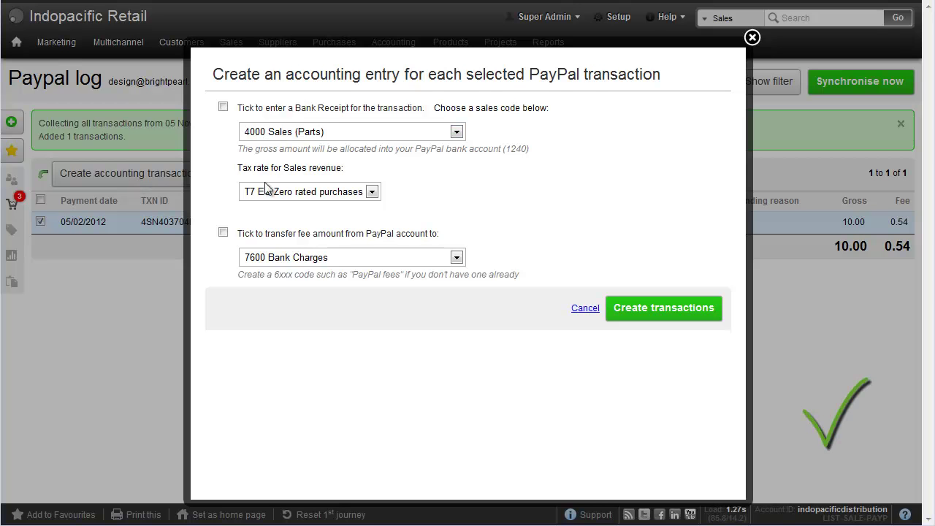
{"action": "left_click", "coordinate": [299, 108]}
{"action": "left_click", "coordinate": [302, 133]}
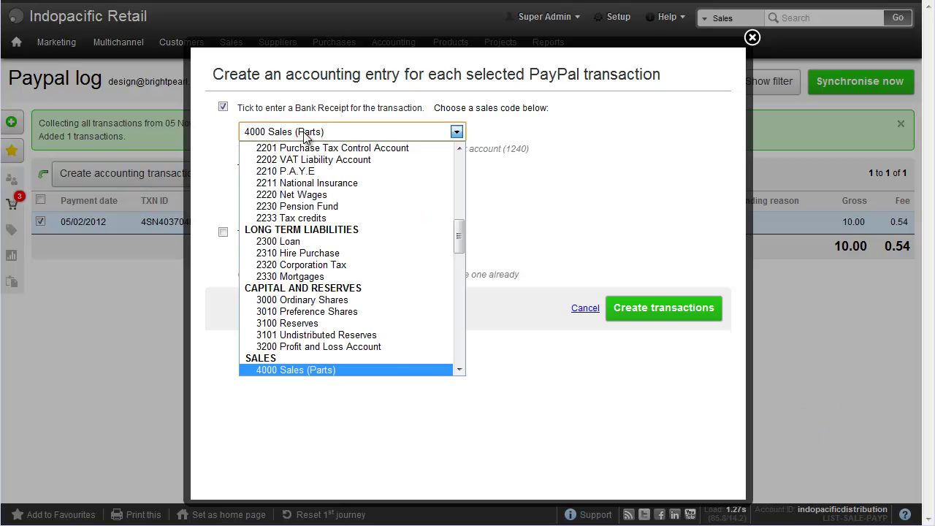
{"action": "scroll", "coordinate": [460, 238], "scroll_direction": "down", "scroll_amount": 5}
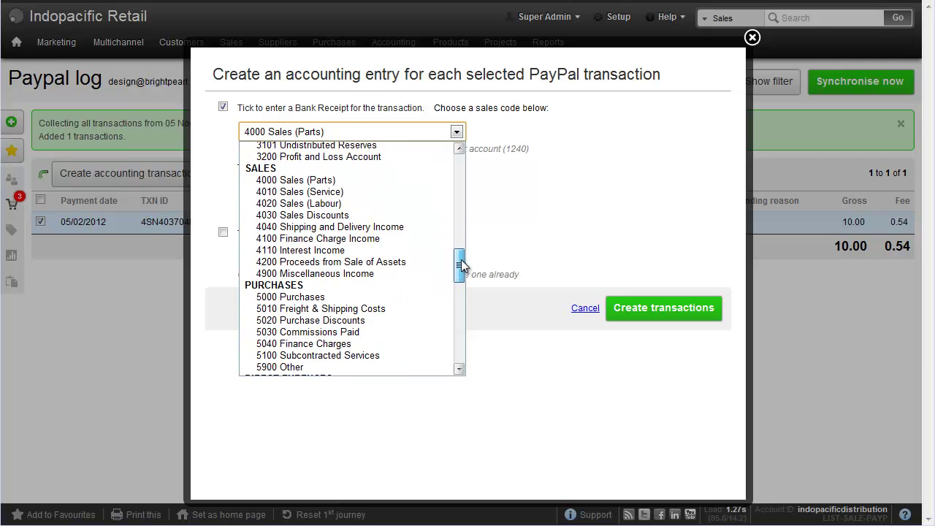
{"action": "left_click", "coordinate": [345, 191]}
{"action": "left_click", "coordinate": [348, 192]}
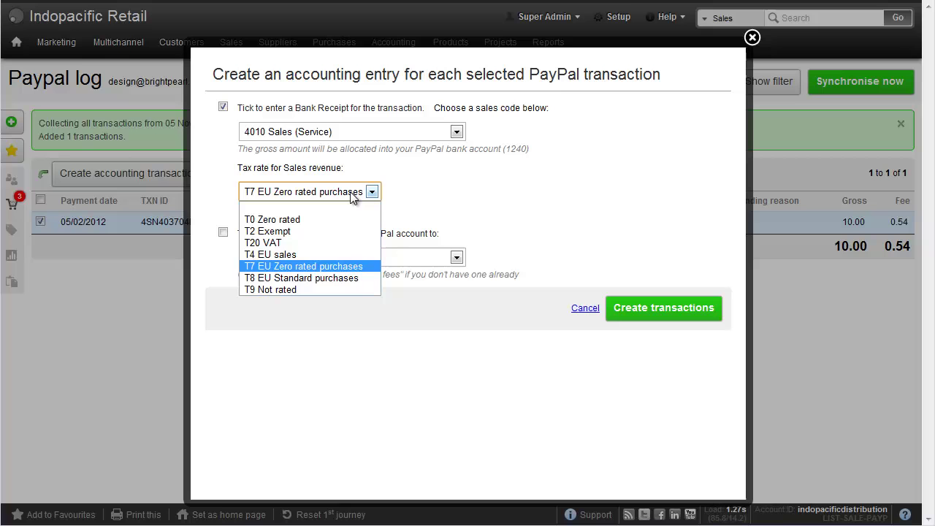
{"action": "left_click", "coordinate": [326, 243]}
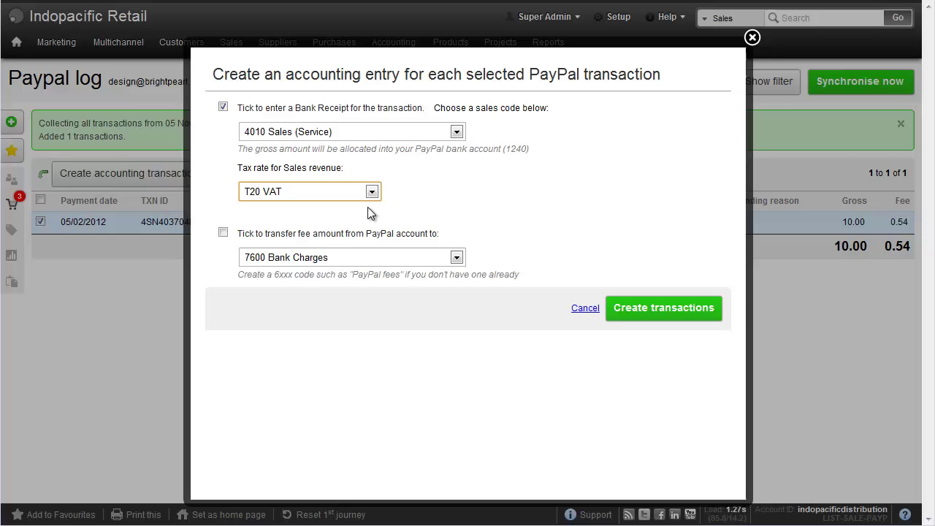
{"action": "left_click", "coordinate": [356, 236]}
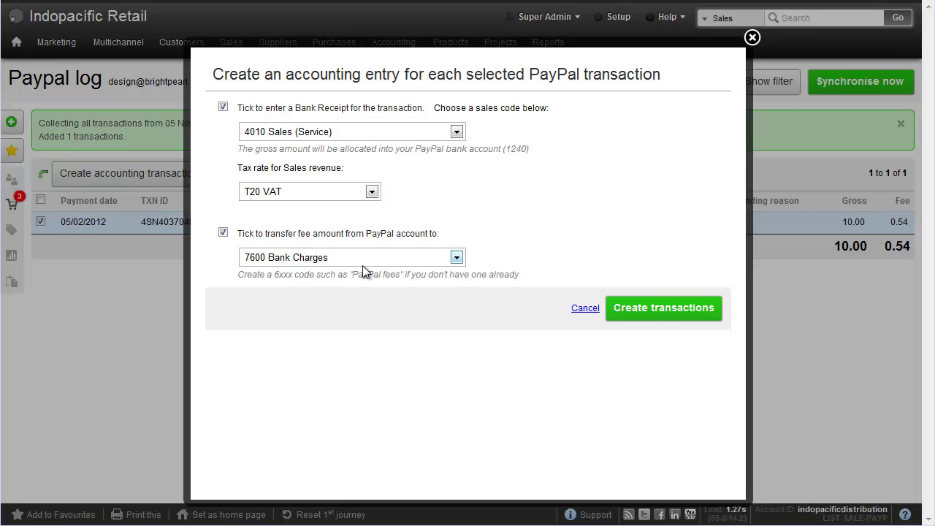
{"action": "left_click", "coordinate": [662, 311]}
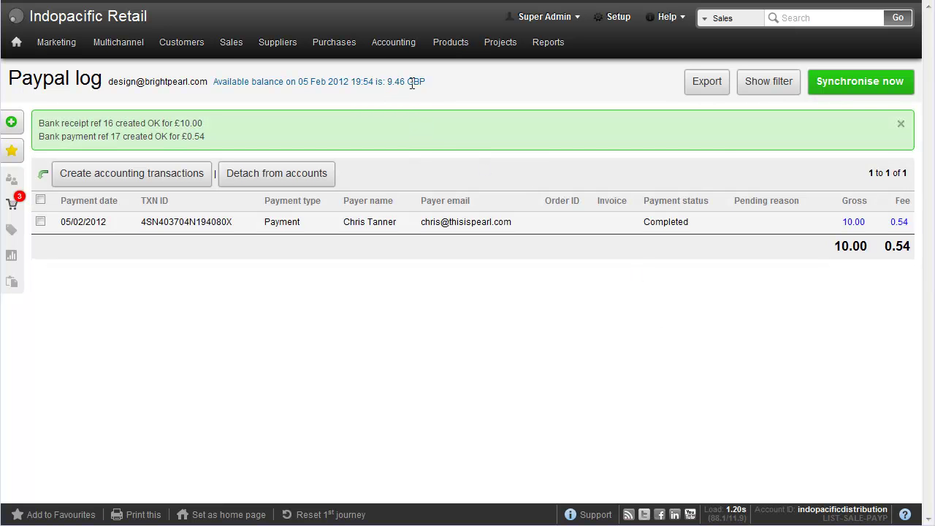
Show 1240 Paypal Account's transactions (receipt 16, payment 17, 9.46 balance) and close the help panel
{"action": "mouse_move", "coordinate": [402, 53]}
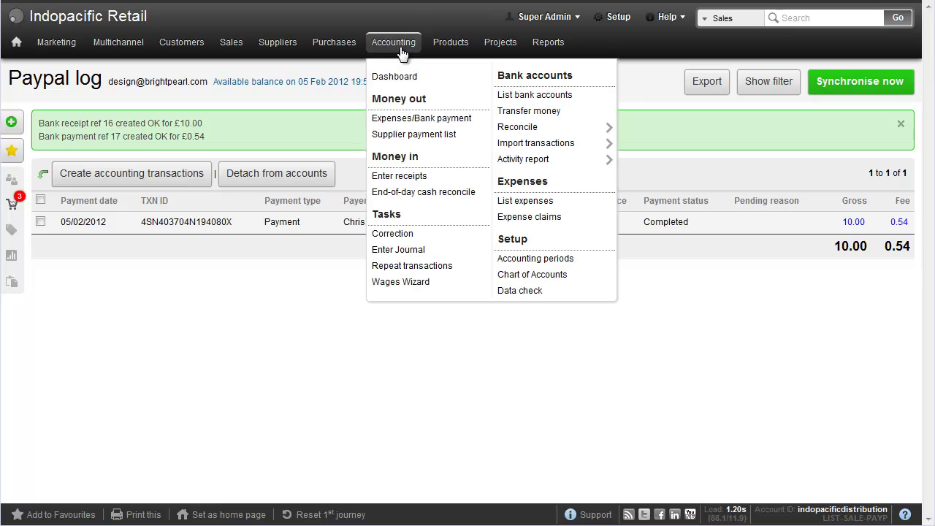
{"action": "left_click", "coordinate": [538, 97]}
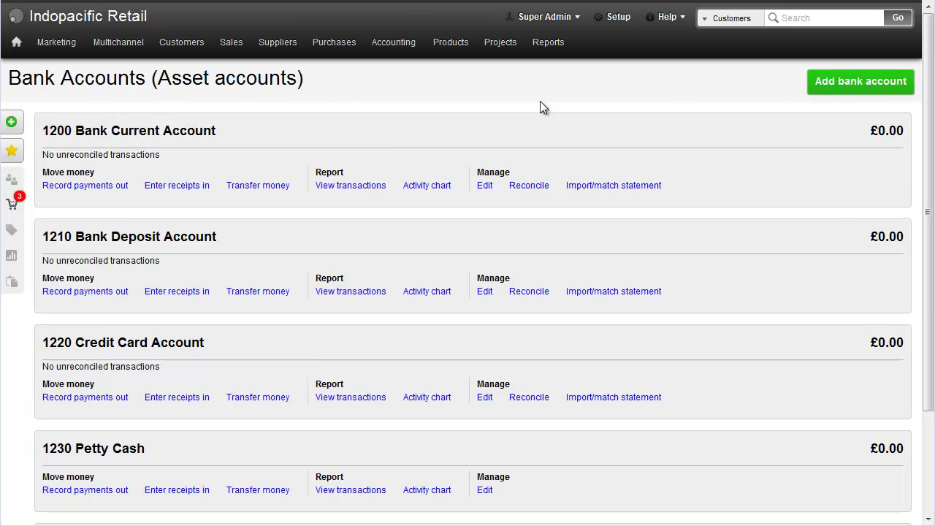
{"action": "scroll", "coordinate": [540, 102], "scroll_direction": "down", "scroll_amount": 2}
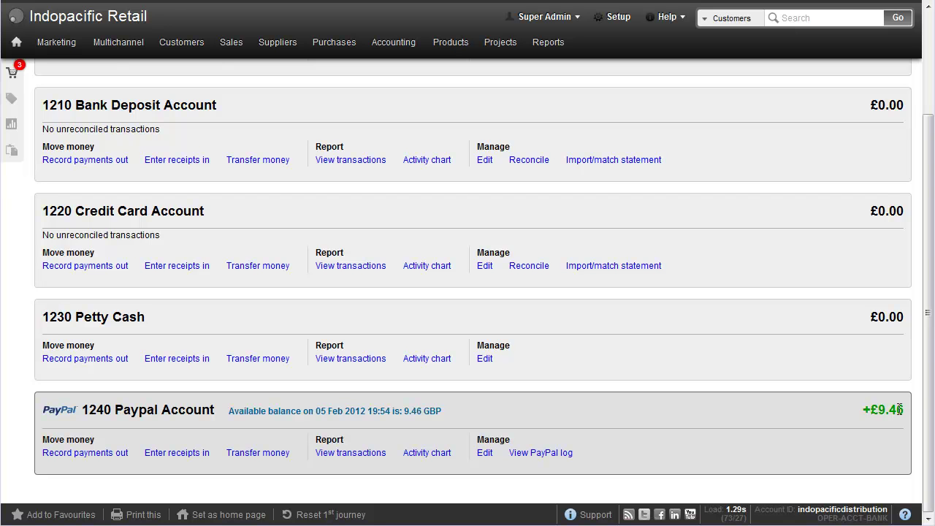
{"action": "left_click", "coordinate": [353, 453]}
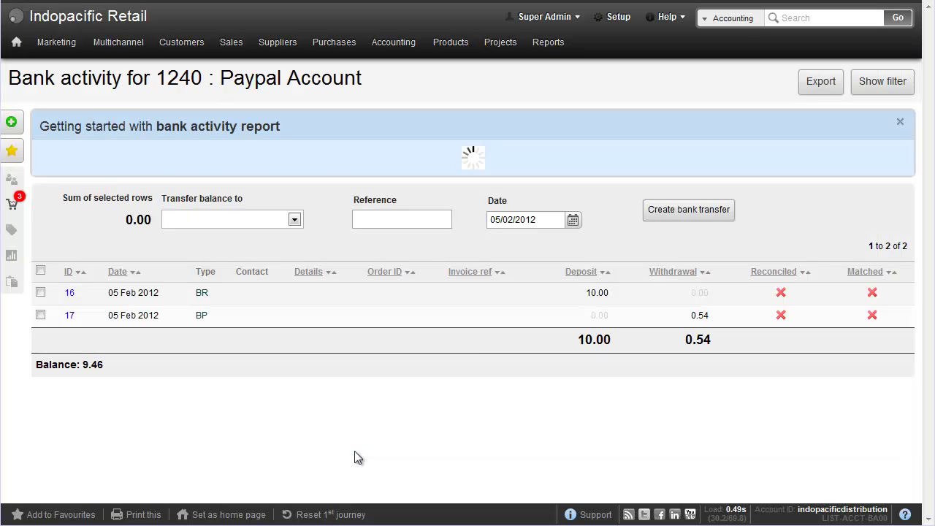
{"action": "left_click", "coordinate": [902, 123]}
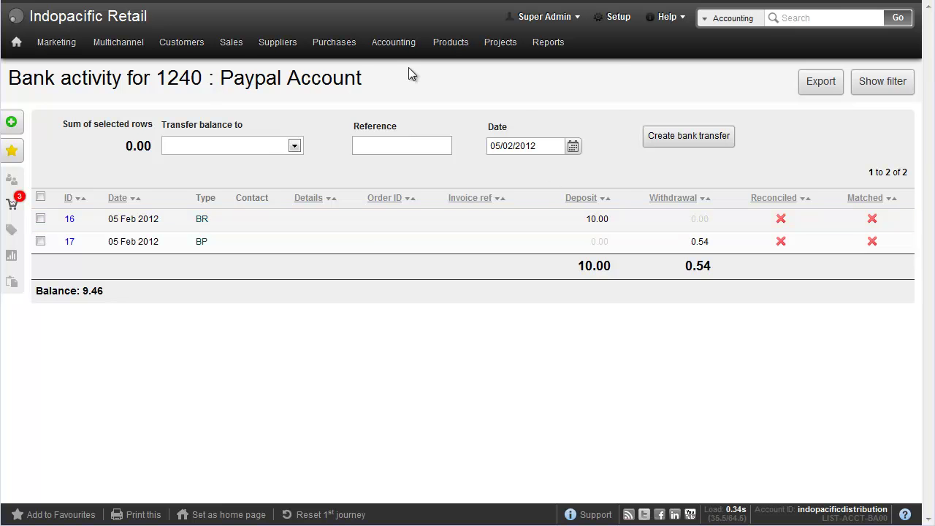
In the PayPal log, detach the 10.00 payment from its accounting entries
{"action": "mouse_move", "coordinate": [406, 59]}
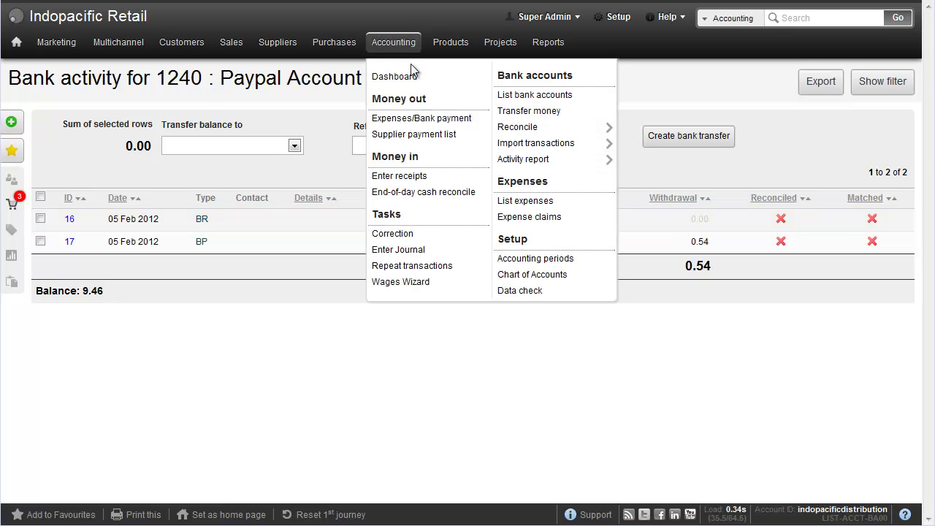
{"action": "left_click", "coordinate": [531, 95]}
{"action": "scroll", "coordinate": [533, 366], "scroll_direction": "down", "scroll_amount": 3}
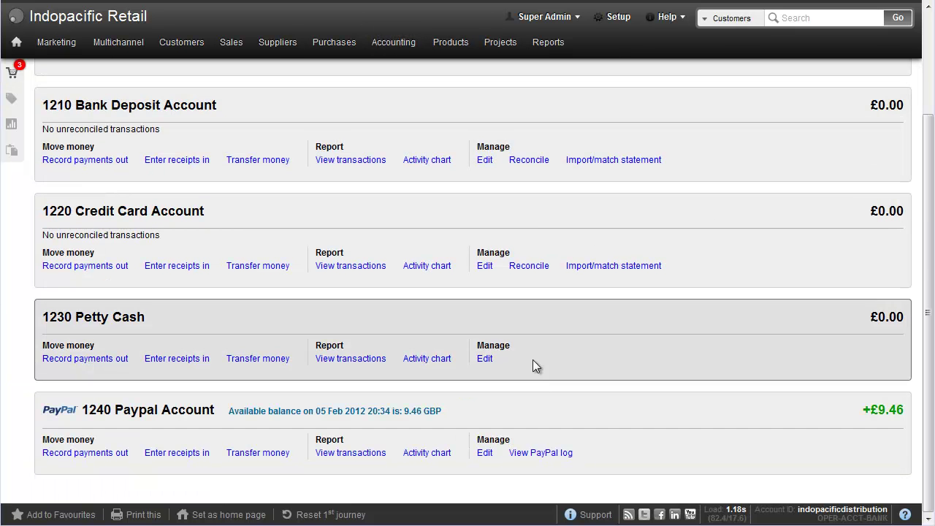
{"action": "left_click", "coordinate": [537, 455]}
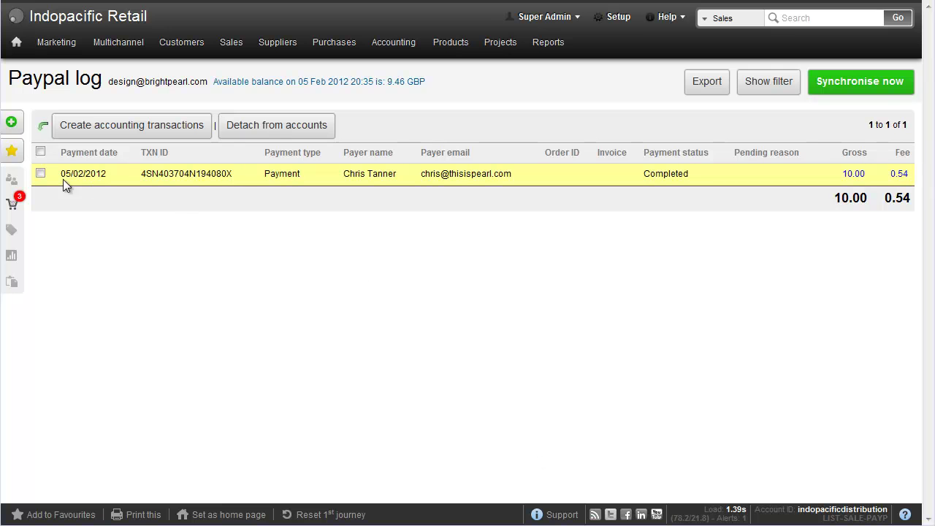
{"action": "left_click", "coordinate": [41, 174]}
{"action": "left_click", "coordinate": [261, 132]}
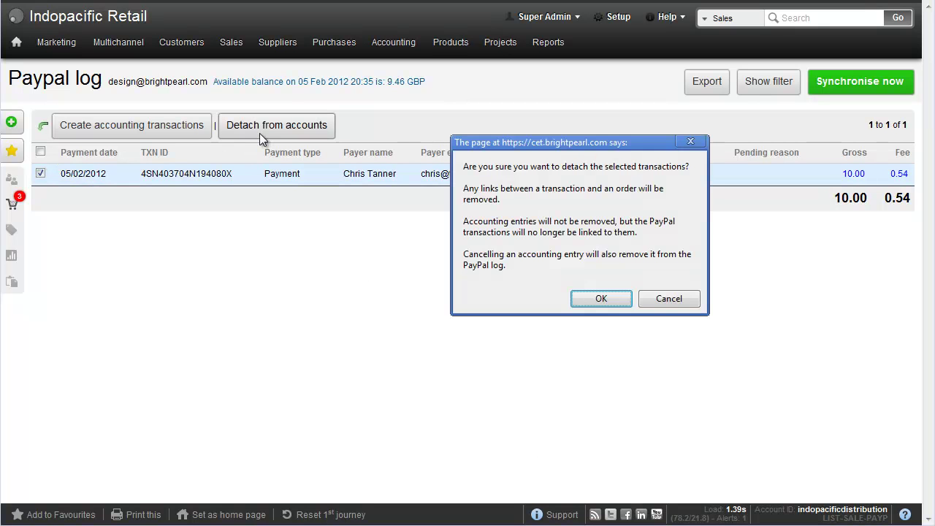
{"action": "left_click", "coordinate": [598, 297]}
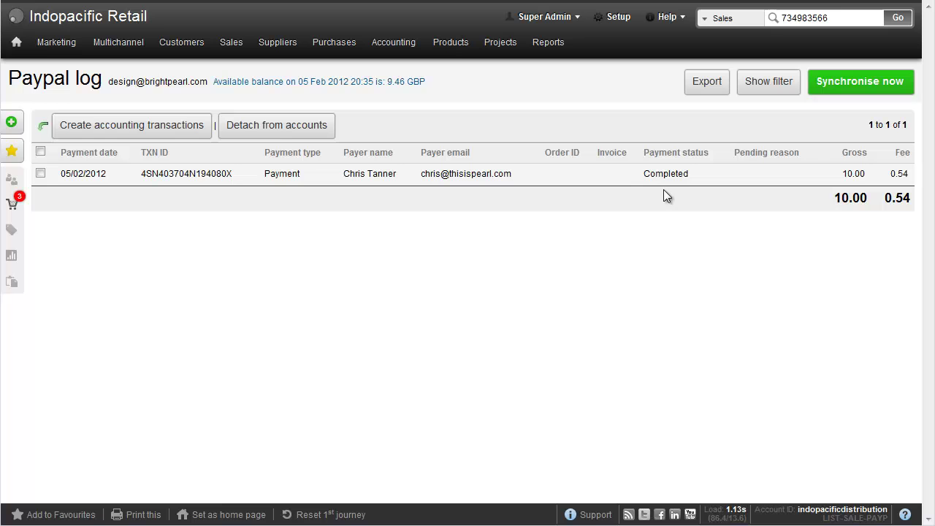
Copy the payment's TXN ID
{"action": "left_click_drag", "start_coordinate": [232, 174], "coordinate": [143, 175]}
{"action": "right_click", "coordinate": [159, 176]}
{"action": "left_click", "coordinate": [191, 184]}
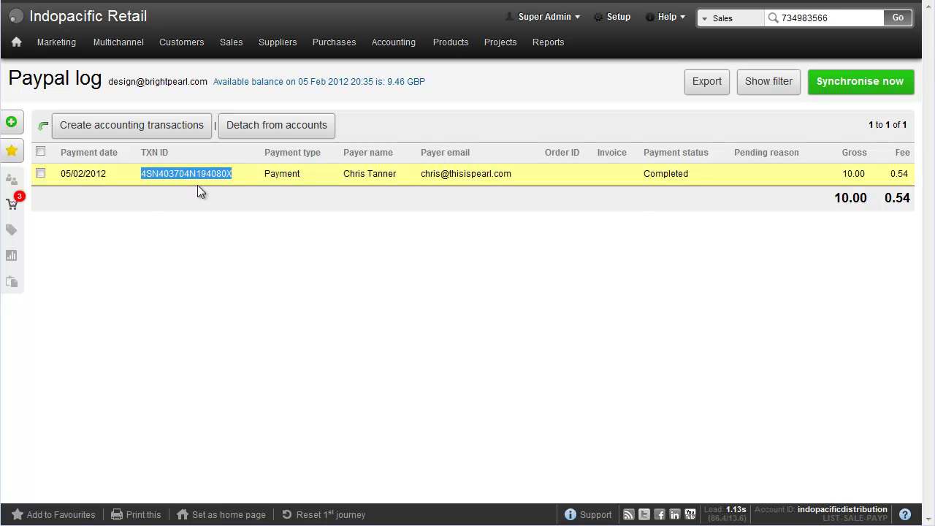
Find sales order 9 by the customer reference and open it
{"action": "left_click", "coordinate": [899, 19]}
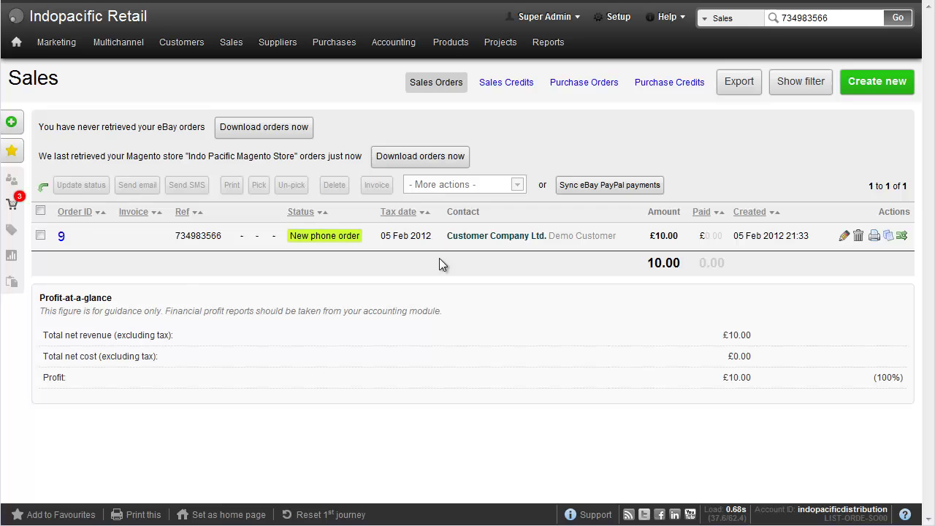
{"action": "left_click", "coordinate": [61, 238]}
{"action": "scroll", "coordinate": [61, 247], "scroll_direction": "down", "scroll_amount": 3}
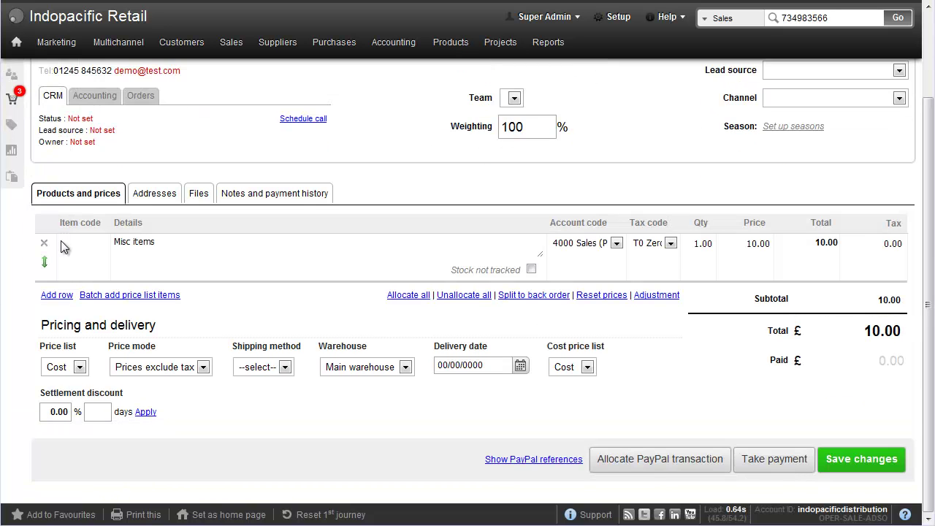
Paste the copied TXN ID and allocate the PayPal transaction to order 9
{"action": "left_click", "coordinate": [660, 460]}
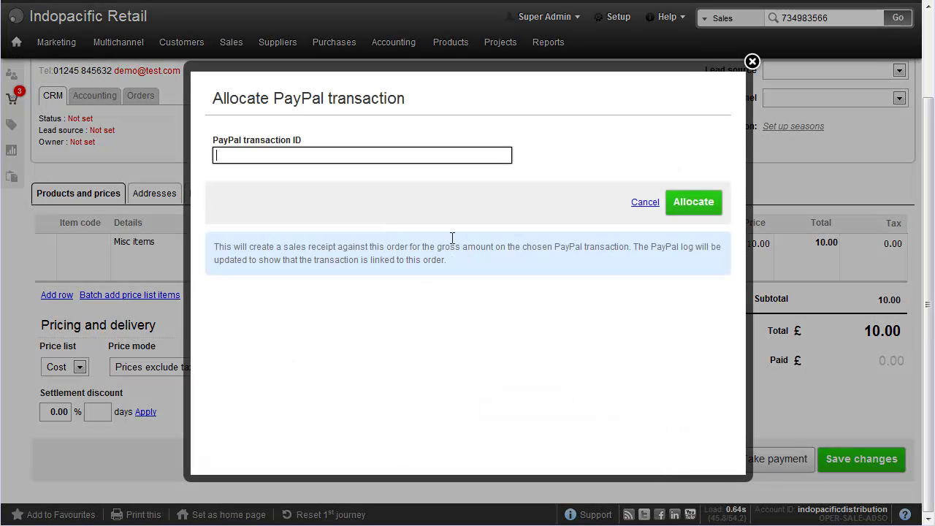
{"action": "right_click", "coordinate": [393, 159]}
{"action": "left_click", "coordinate": [415, 239]}
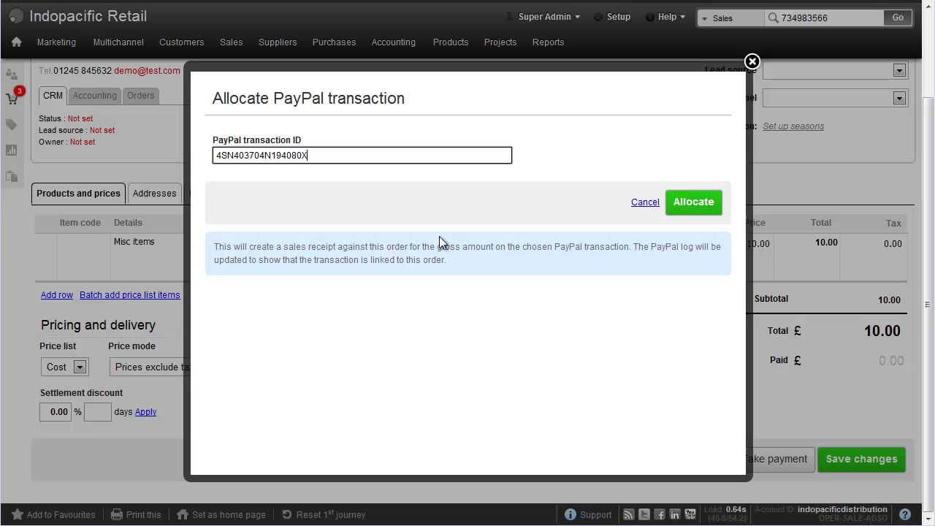
{"action": "left_click", "coordinate": [695, 209]}
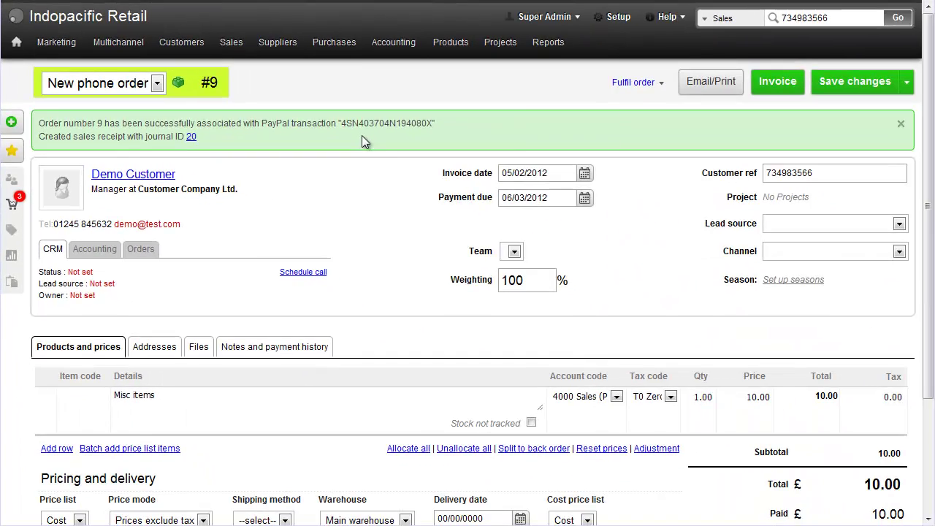
Open the PayPal log for the 1240 Paypal Account
{"action": "mouse_move", "coordinate": [745, 86]}
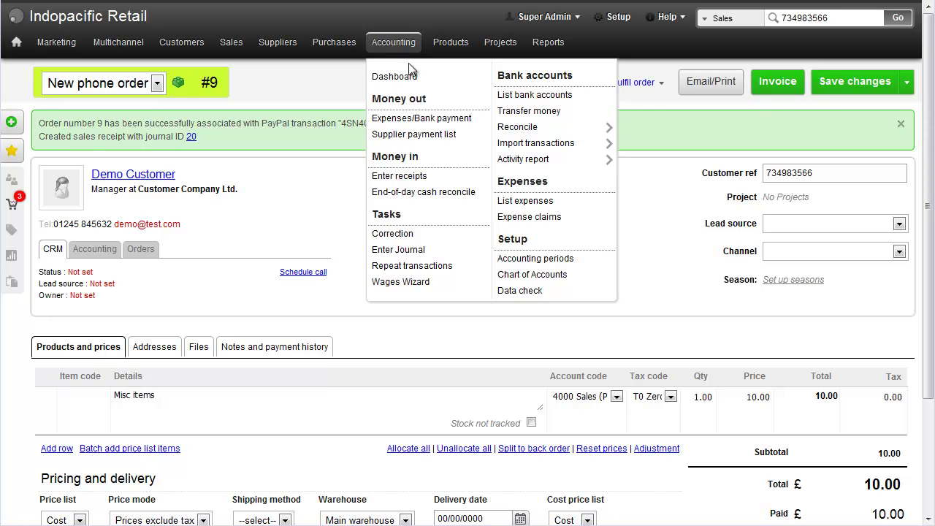
{"action": "left_click", "coordinate": [546, 96]}
{"action": "scroll", "coordinate": [544, 94], "scroll_direction": "down", "scroll_amount": 3}
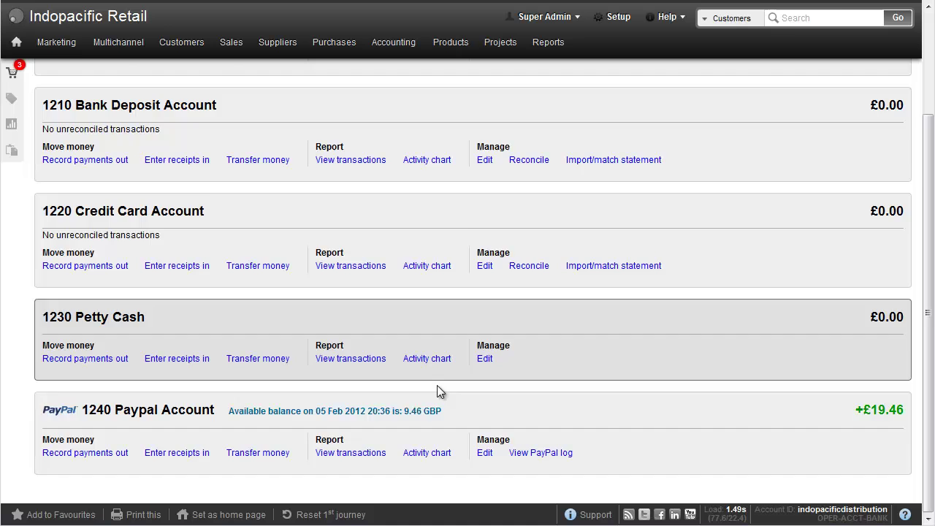
{"action": "left_click", "coordinate": [544, 453]}
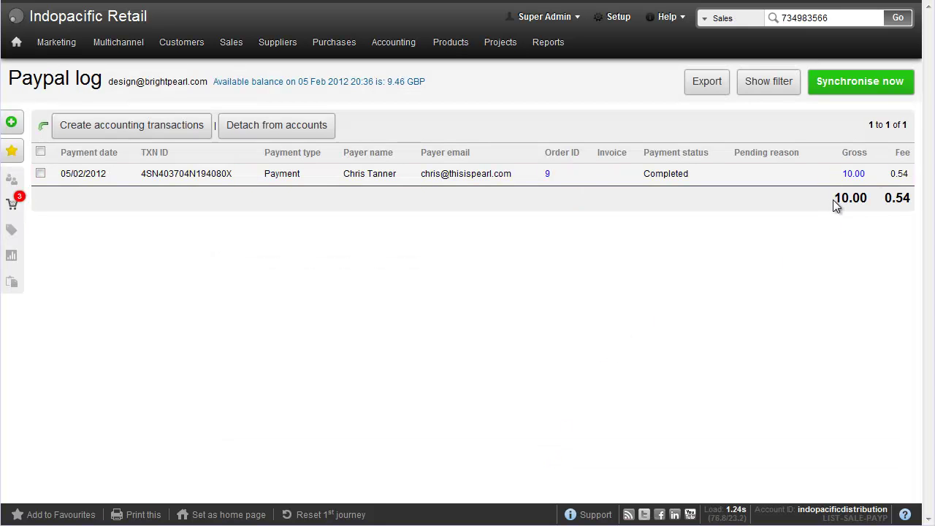
Create the £0.54 fee transfer to 7600 Bank Charges for the payment
{"action": "left_click", "coordinate": [41, 174]}
{"action": "left_click", "coordinate": [131, 125]}
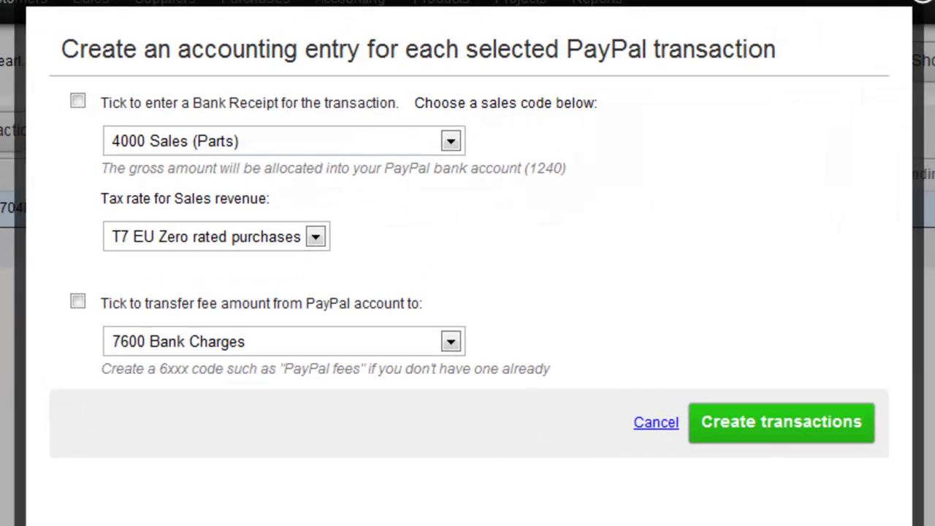
{"action": "left_click", "coordinate": [164, 302]}
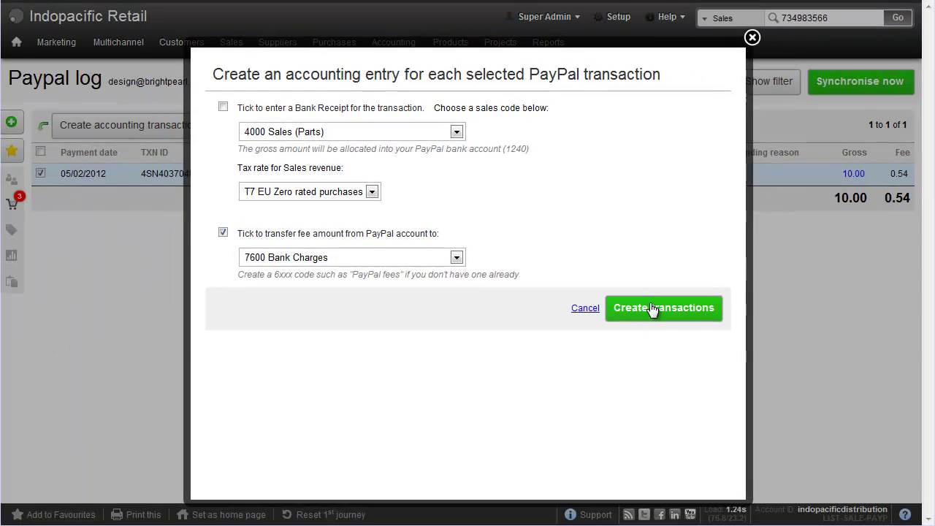
{"action": "left_click", "coordinate": [769, 416]}
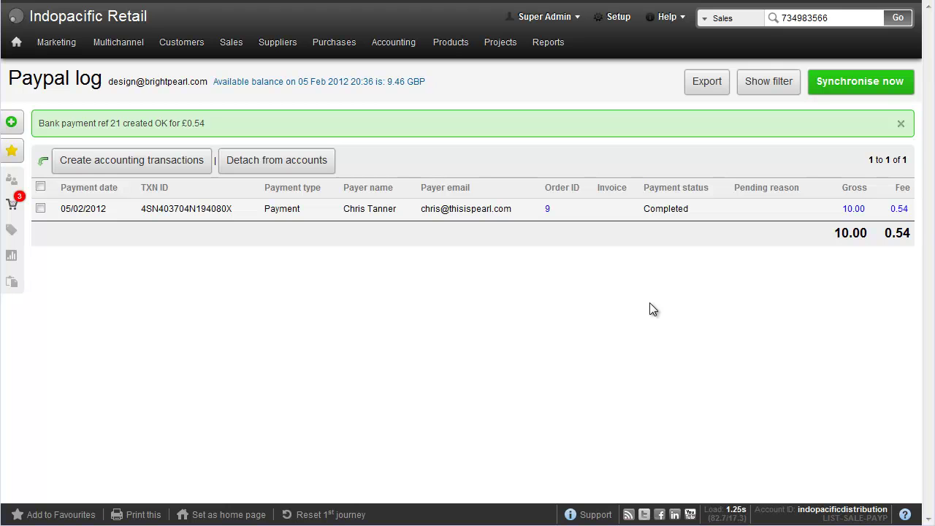
Invoice sales order #9 as SI-1001, confirm a £0.00 customer balance, and view financial history
{"action": "left_click", "coordinate": [549, 211]}
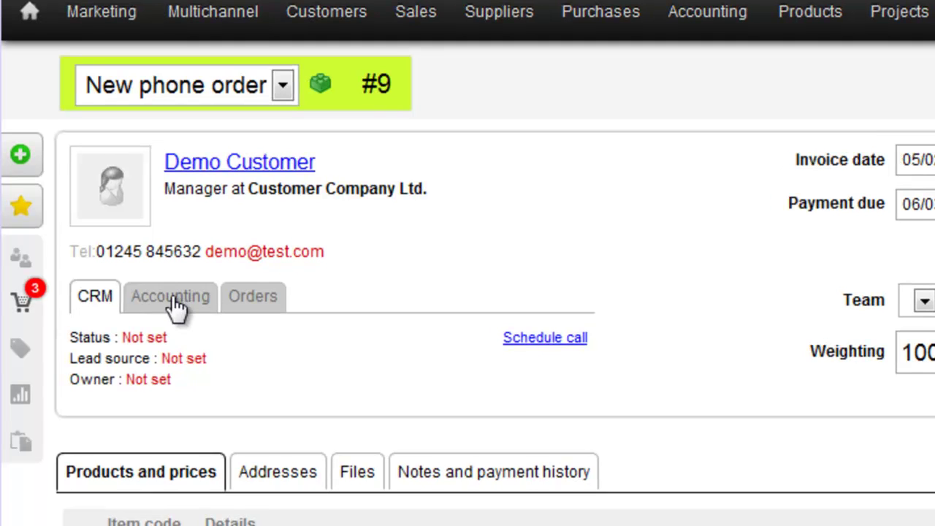
{"action": "left_click", "coordinate": [175, 307]}
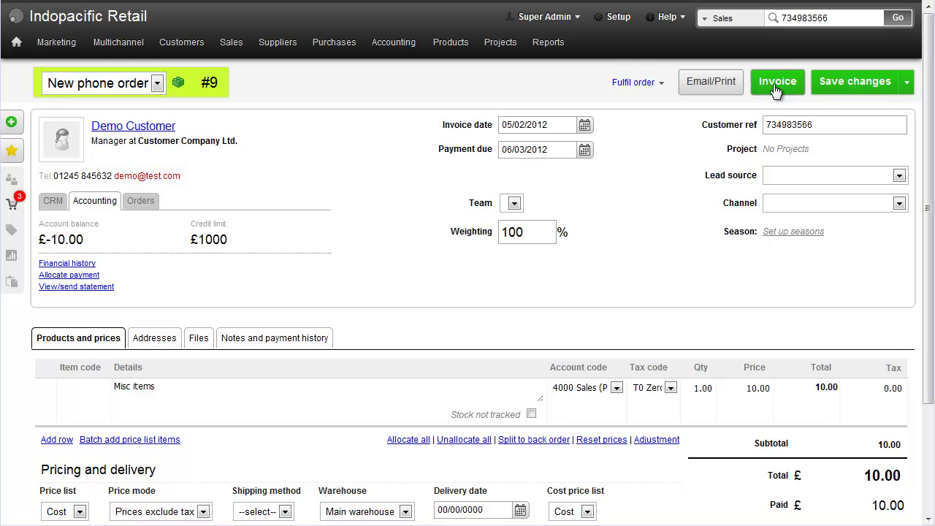
{"action": "left_click", "coordinate": [776, 83]}
{"action": "left_click", "coordinate": [620, 266]}
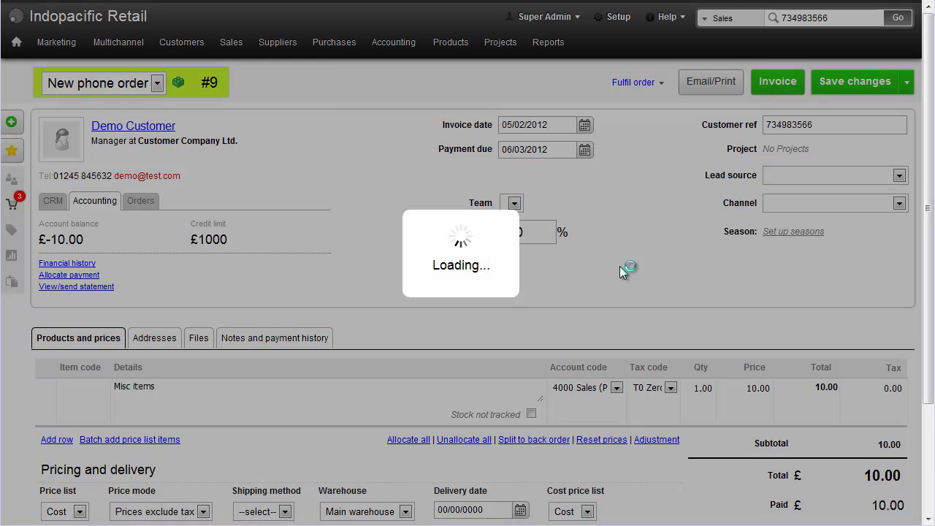
{"action": "left_click", "coordinate": [104, 206]}
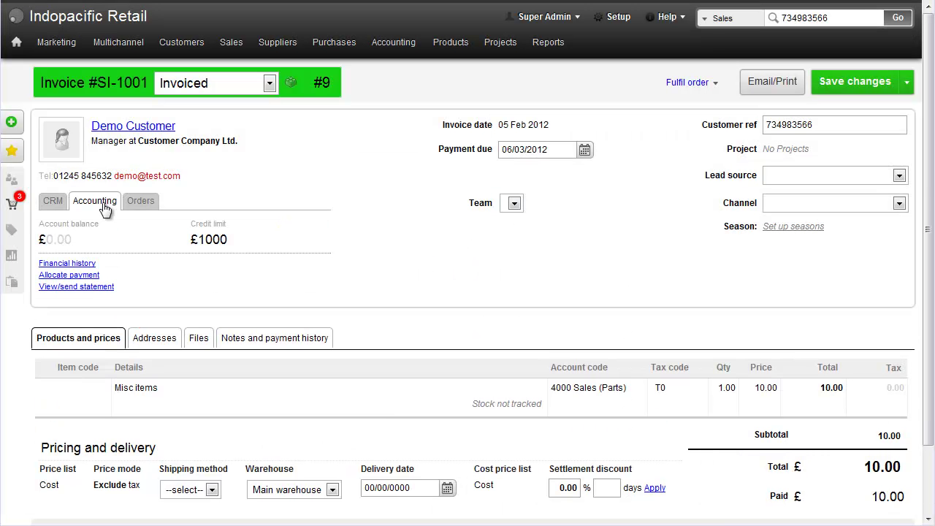
{"action": "left_click", "coordinate": [63, 265]}
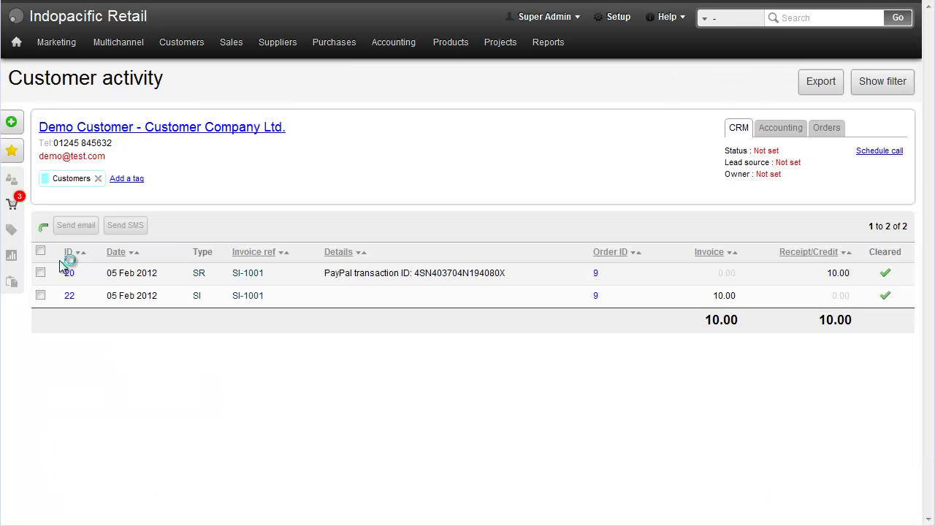